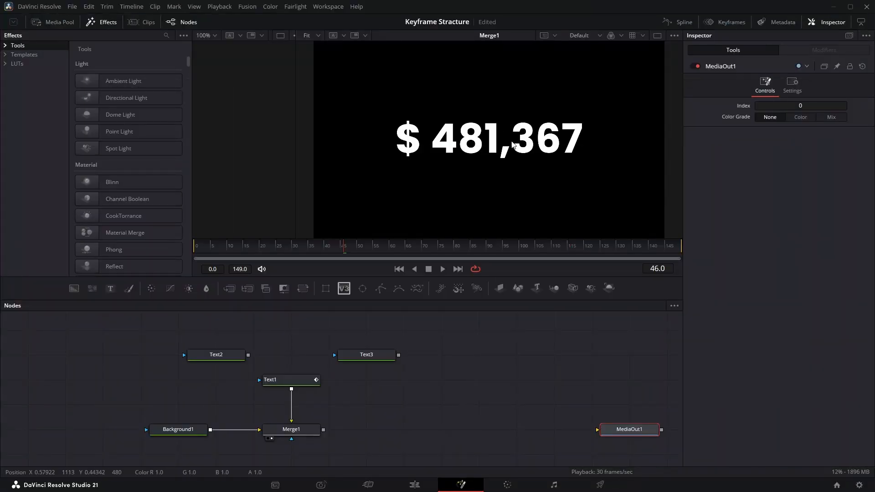
Add a Text+ node in the empty area between Merge1 and MediaOut1 and display it in the viewer.
{"action": "left_click_drag", "start_coordinate": [488, 130], "coordinate": [518, 172]}
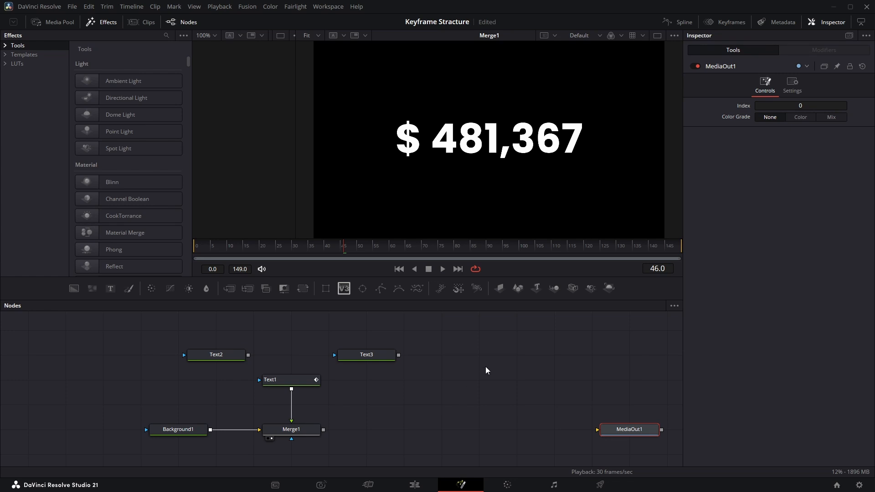
{"action": "left_click_drag", "start_coordinate": [485, 366], "coordinate": [285, 364]}
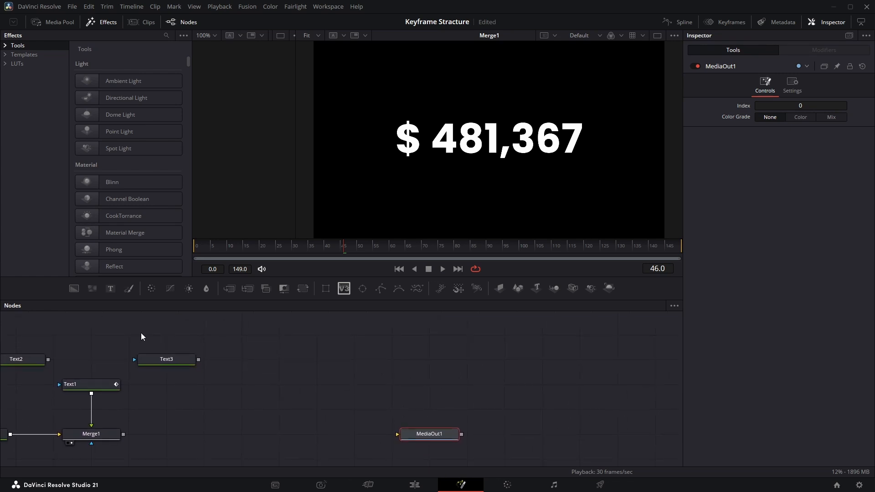
{"action": "left_click_drag", "start_coordinate": [108, 287], "coordinate": [292, 392]}
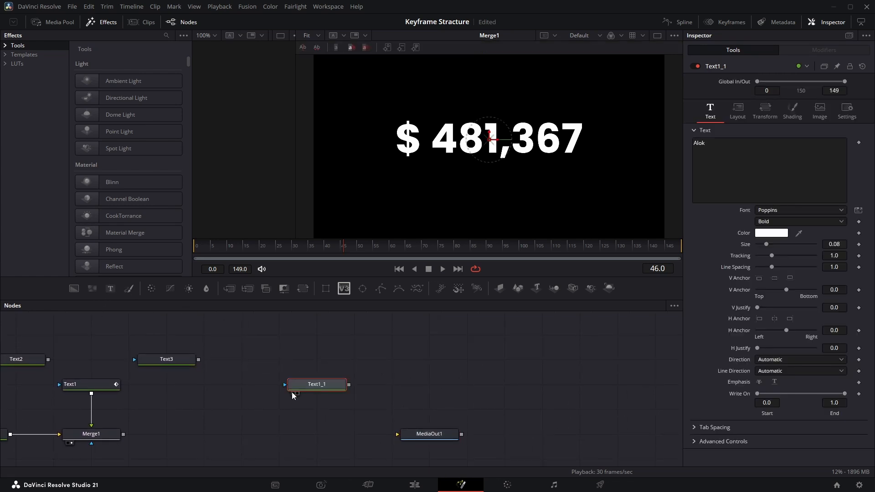
{"action": "key", "text": "1"}
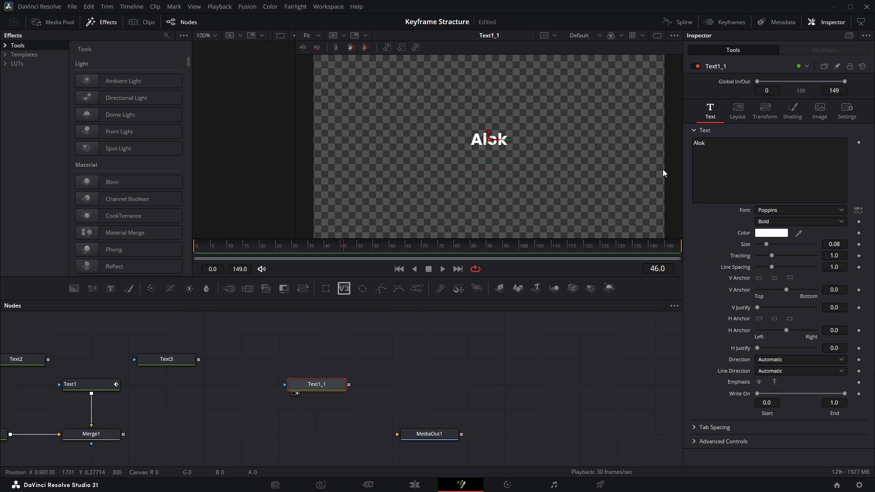
Apply the Krokodove Formula modifier to the text content of the new Text+ node.
{"action": "right_click", "coordinate": [720, 165]}
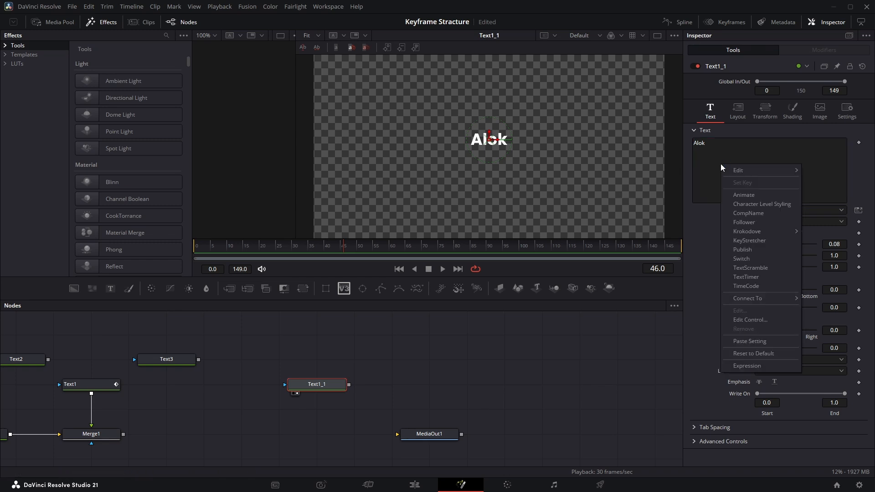
{"action": "mouse_move", "coordinate": [759, 232]}
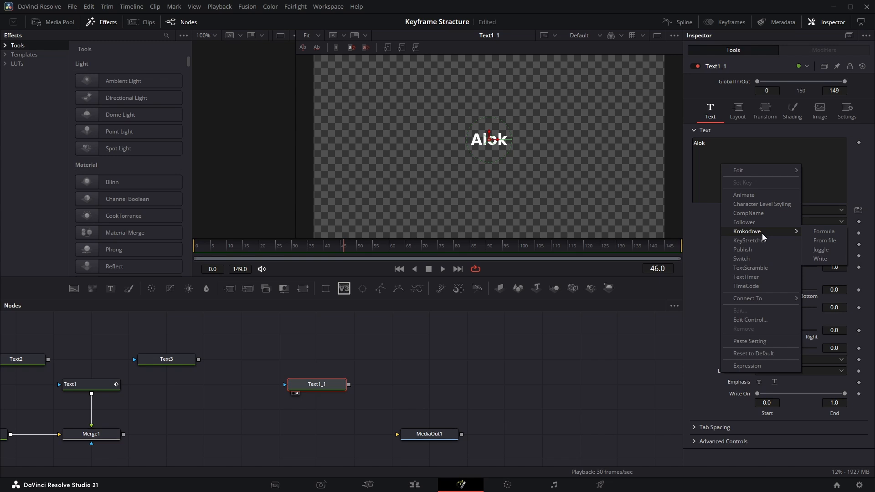
{"action": "left_click", "coordinate": [823, 232]}
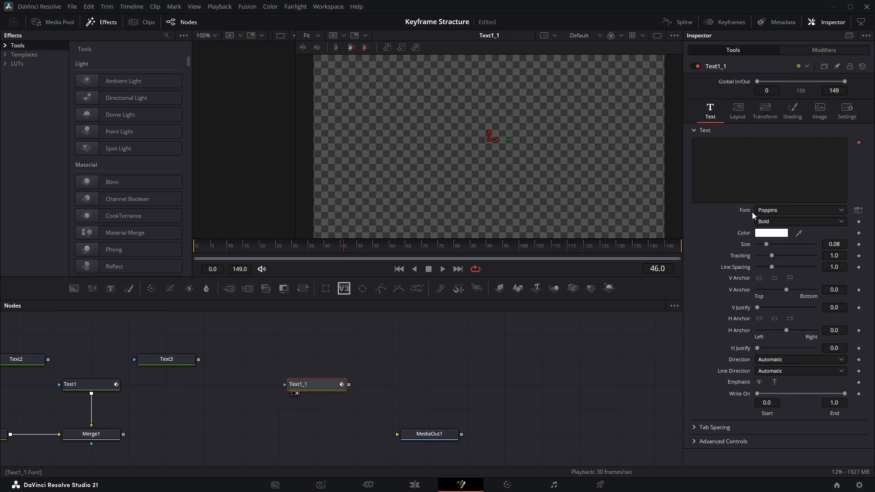
Enter n1 as the output text of the Formula modifier.
{"action": "left_click", "coordinate": [822, 50]}
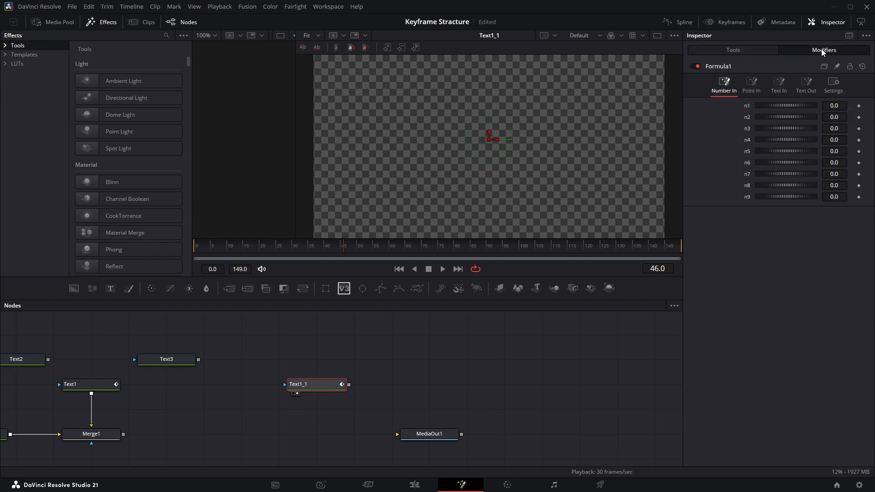
{"action": "left_click", "coordinate": [802, 89]}
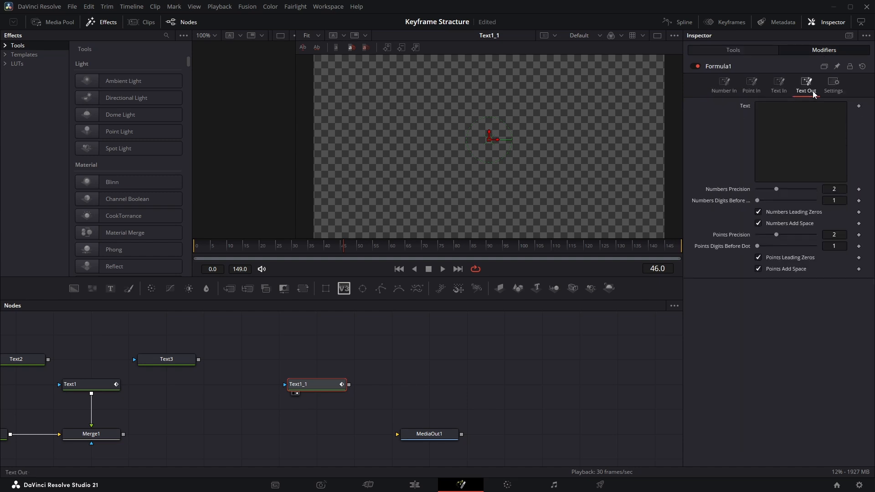
{"action": "left_click", "coordinate": [794, 118]}
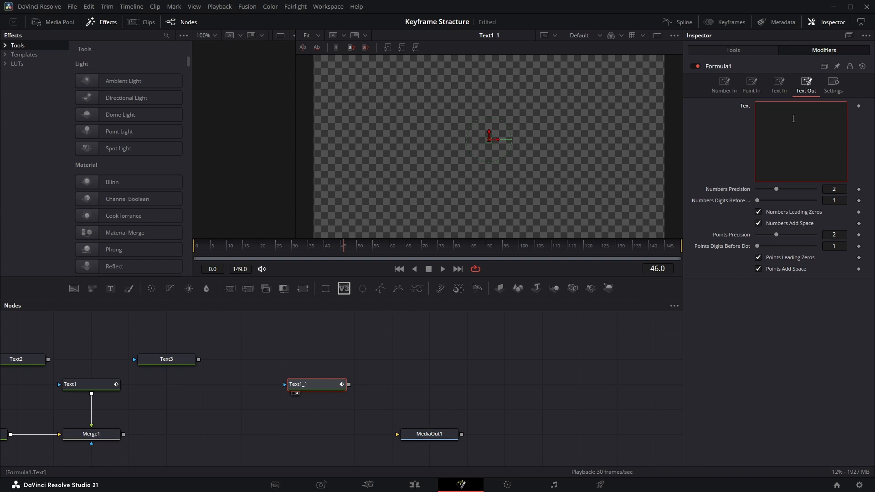
{"action": "type", "text": "n1"}
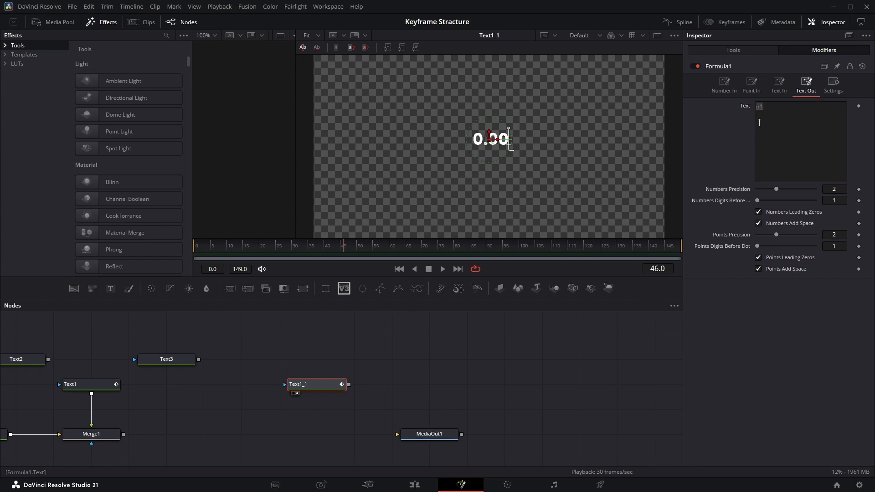
{"action": "left_click", "coordinate": [759, 123]}
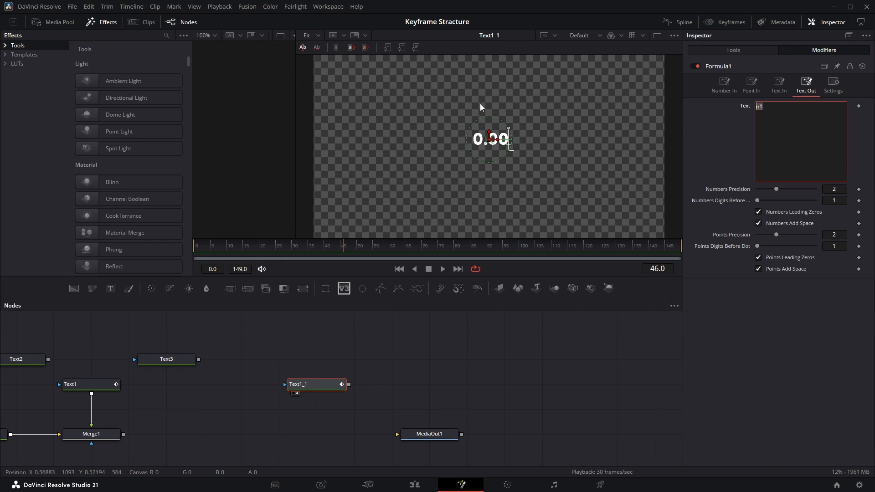
{"action": "left_click_drag", "start_coordinate": [459, 100], "coordinate": [561, 197]}
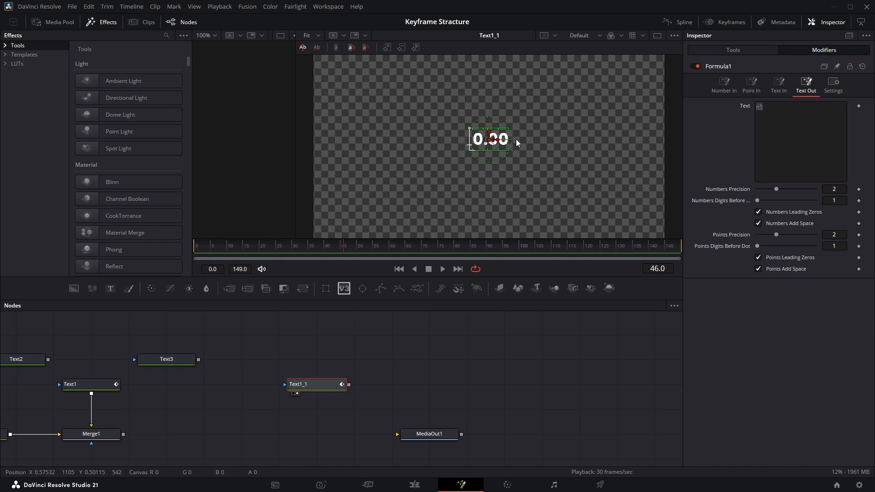
Set the Formula modifier's n1 number input to about 3.84 to test the number shown by the text.
{"action": "left_click", "coordinate": [724, 86]}
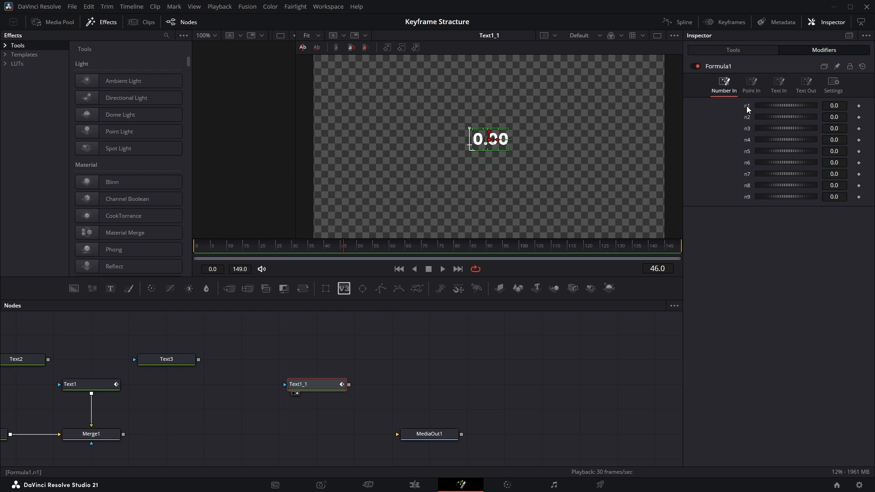
{"action": "left_click", "coordinate": [807, 86]}
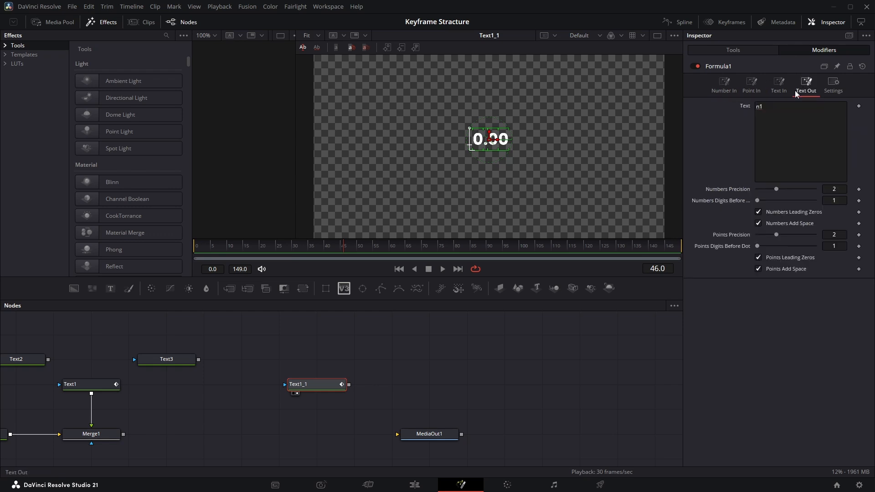
{"action": "left_click", "coordinate": [758, 107]}
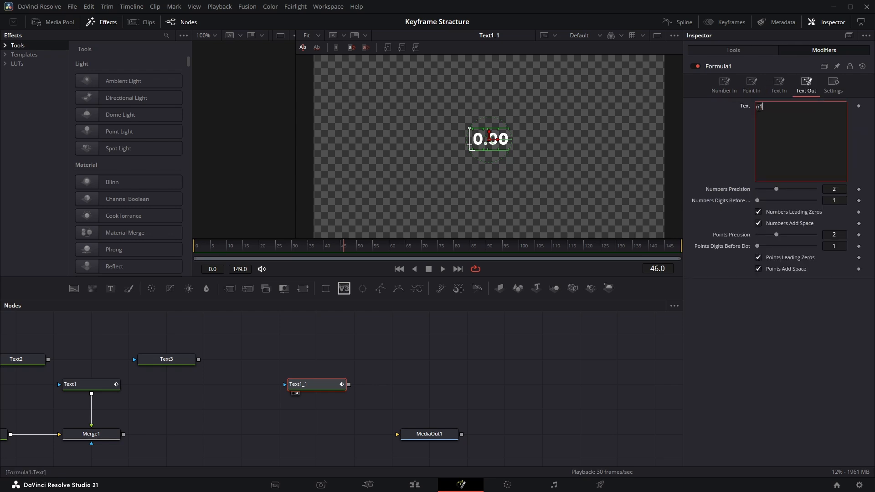
{"action": "left_click", "coordinate": [723, 82]}
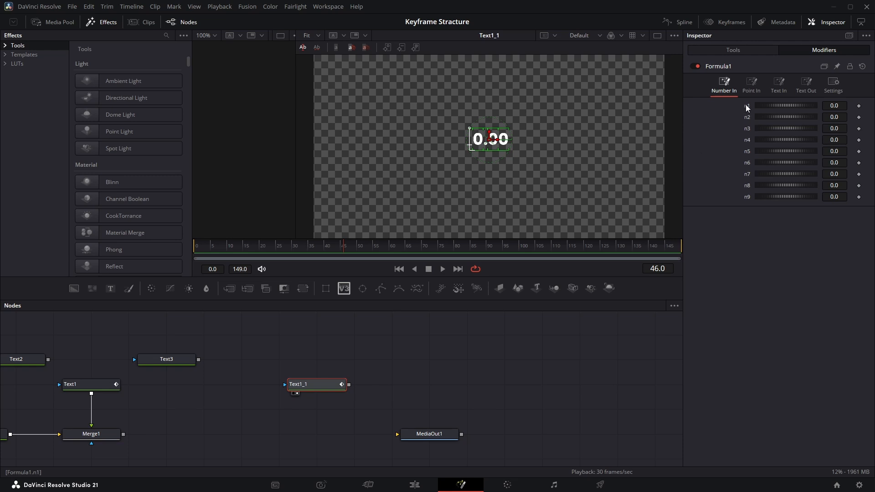
{"action": "left_click_drag", "start_coordinate": [839, 106], "coordinate": [773, 116]}
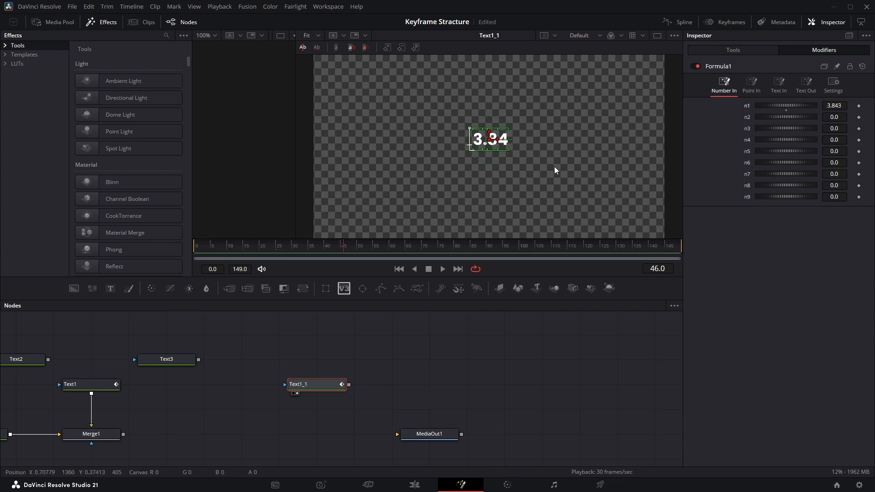
Turn off Show Controls in the viewer options to hide the text's on-screen controls.
{"action": "right_click", "coordinate": [434, 132]}
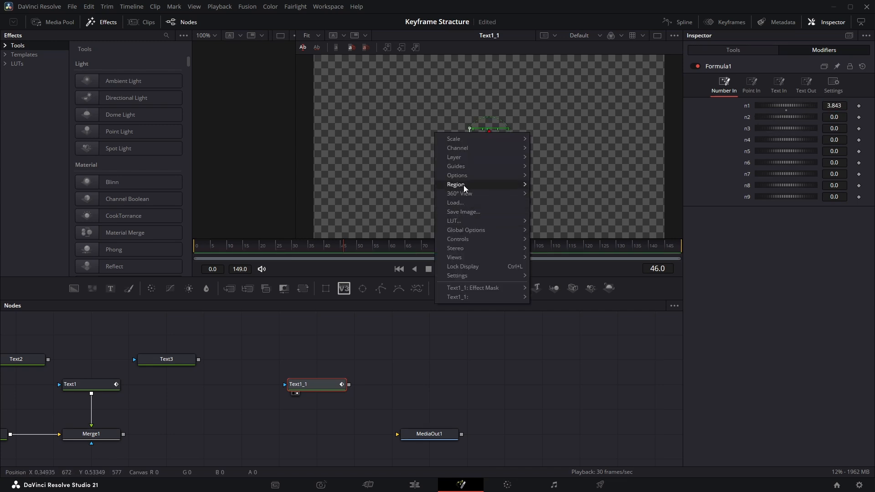
{"action": "mouse_move", "coordinate": [497, 185]}
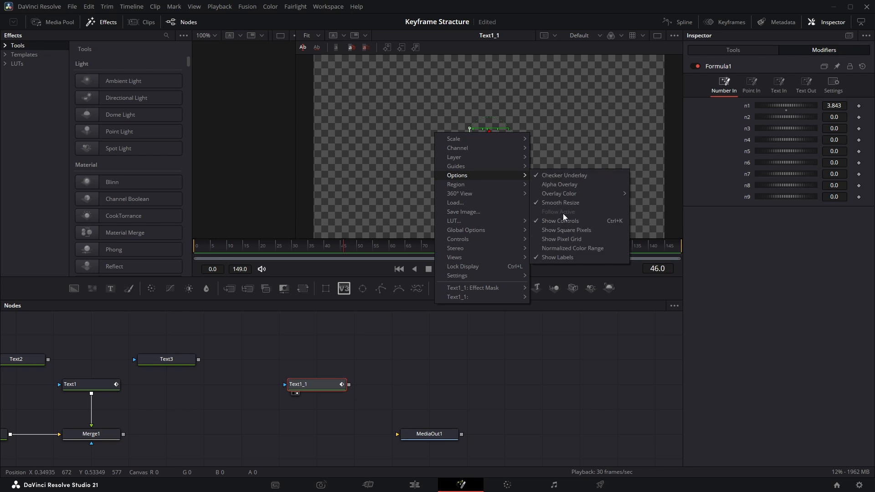
{"action": "left_click", "coordinate": [558, 221]}
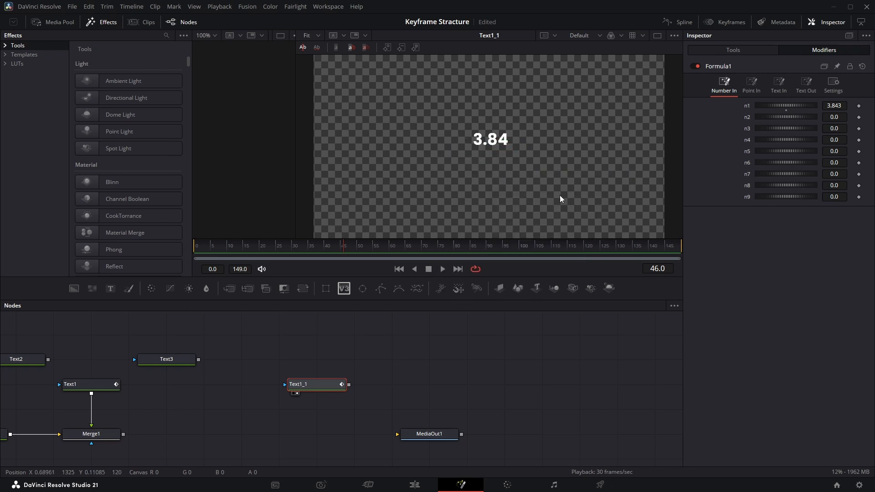
Edit the n1 control so it uses SliderControl, with its range maximum raised to the allowed maximum of 1e+06.
{"action": "left_click", "coordinate": [805, 85]}
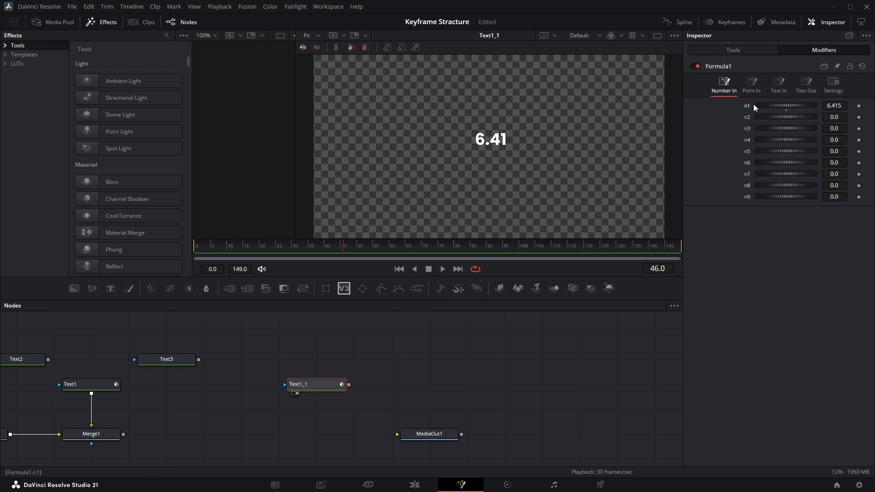
{"action": "right_click", "coordinate": [747, 105]}
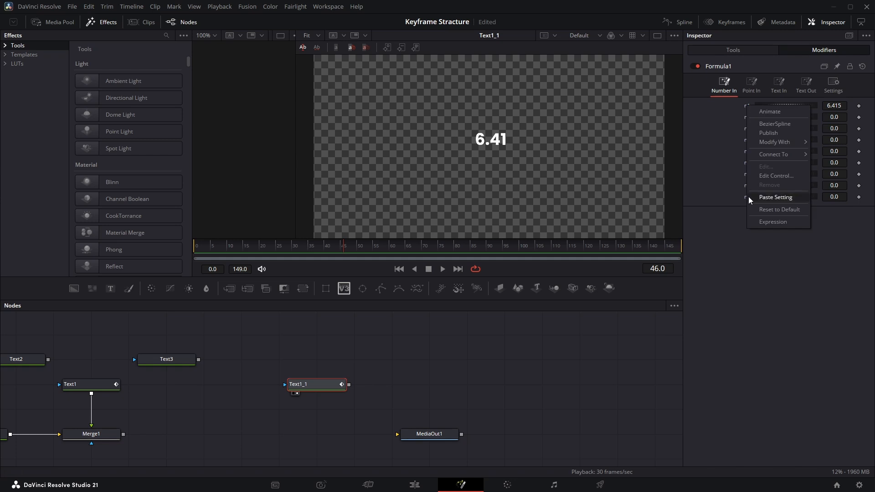
{"action": "left_click", "coordinate": [769, 177]}
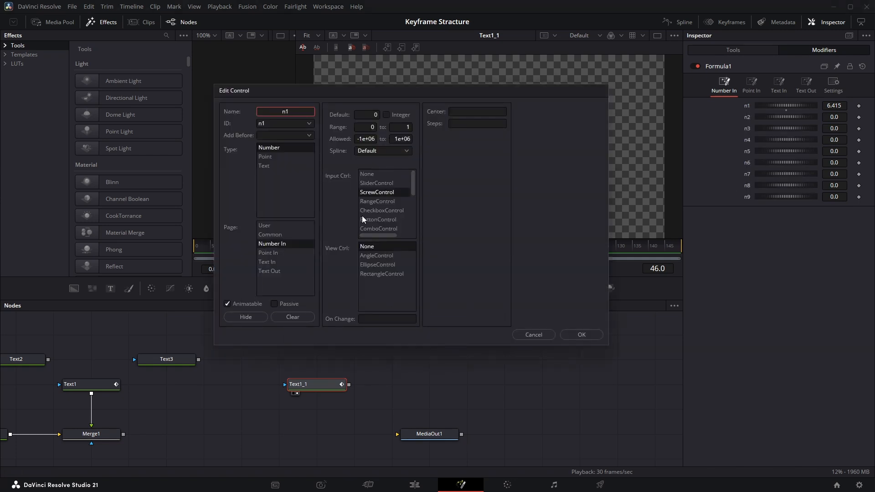
{"action": "left_click", "coordinate": [378, 183]}
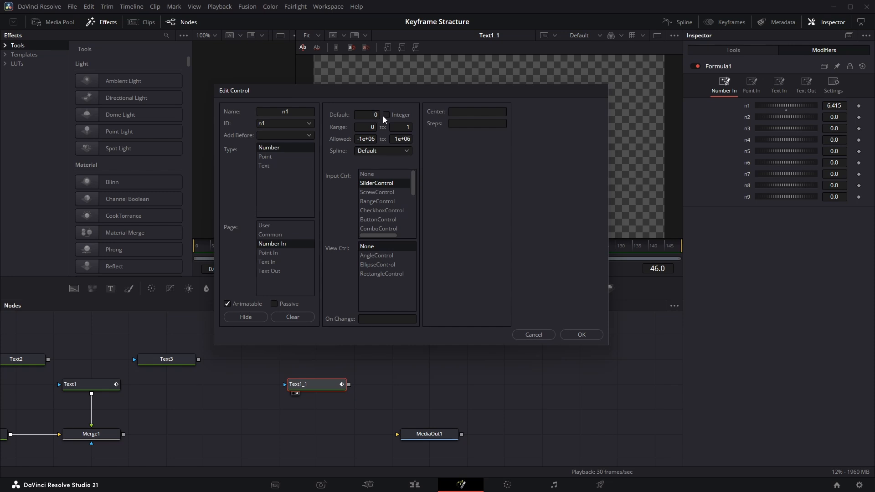
{"action": "left_click", "coordinate": [407, 128]}
{"action": "left_click", "coordinate": [408, 140]}
{"action": "double_click", "coordinate": [409, 143]}
{"action": "left_click", "coordinate": [409, 127]}
{"action": "left_click", "coordinate": [590, 332]}
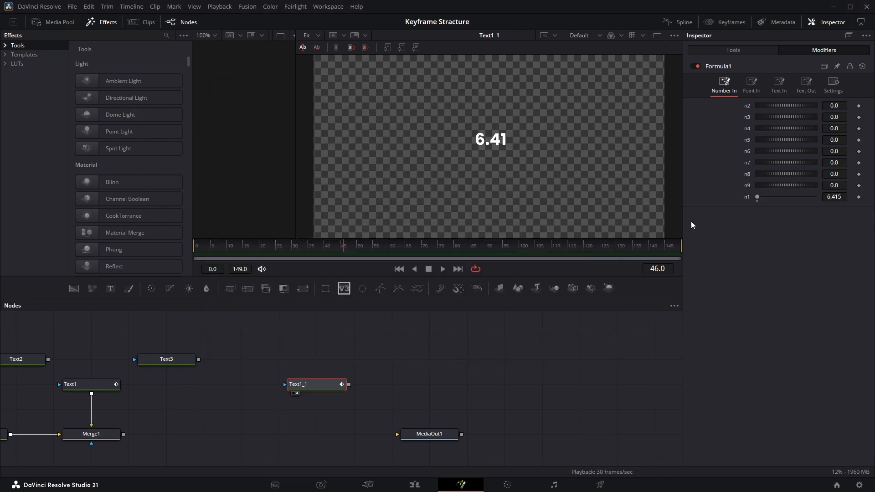
Set the Formula modifier's n1 number input to 107000.
{"action": "mouse_move", "coordinate": [829, 198]}
{"action": "left_mouse_down"}
{"action": "mouse_move", "coordinate": [873, 198]}
{"action": "mouse_move", "coordinate": [840, 198]}
{"action": "left_mouse_up"}
{"action": "left_click_drag", "start_coordinate": [840, 198], "coordinate": [840, 197]}
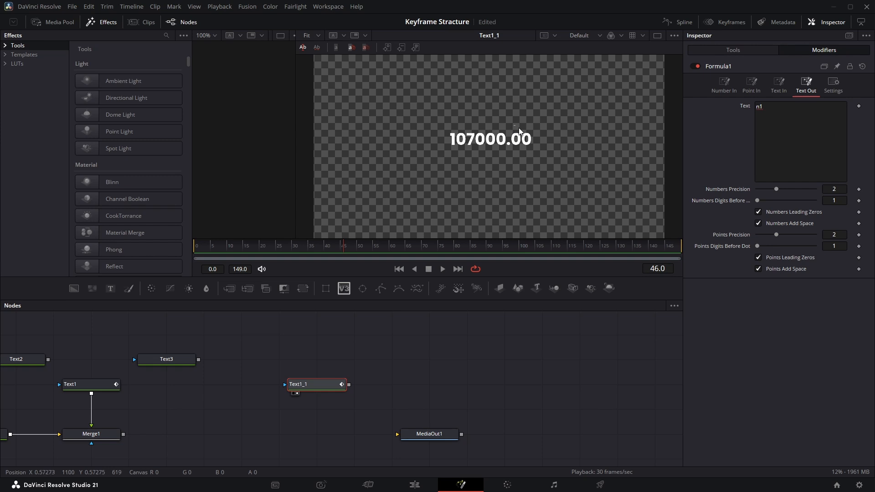
{"action": "left_click_drag", "start_coordinate": [540, 130], "coordinate": [515, 146]}
Set Numbers Precision to 3 and the number of digits before the dot to 7 in the Formula's text output.
{"action": "left_click_drag", "start_coordinate": [776, 189], "coordinate": [781, 192]}
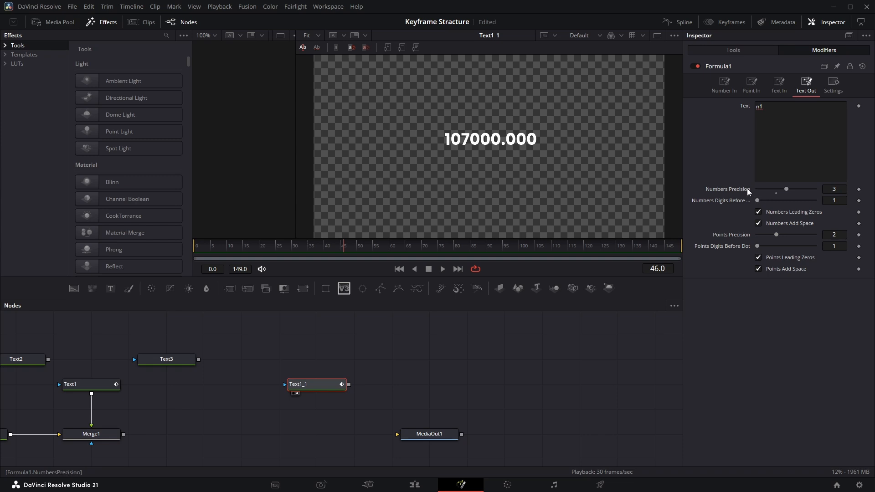
{"action": "left_click_drag", "start_coordinate": [758, 201], "coordinate": [799, 214]}
{"action": "left_click_drag", "start_coordinate": [432, 120], "coordinate": [504, 165]}
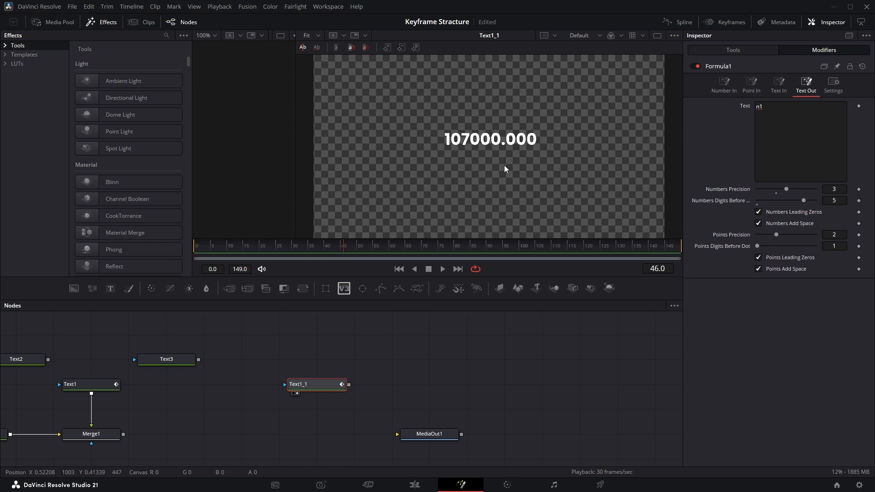
{"action": "left_click_drag", "start_coordinate": [804, 200], "coordinate": [814, 203]}
{"action": "left_click", "coordinate": [843, 200]}
{"action": "type", "text": "7"}
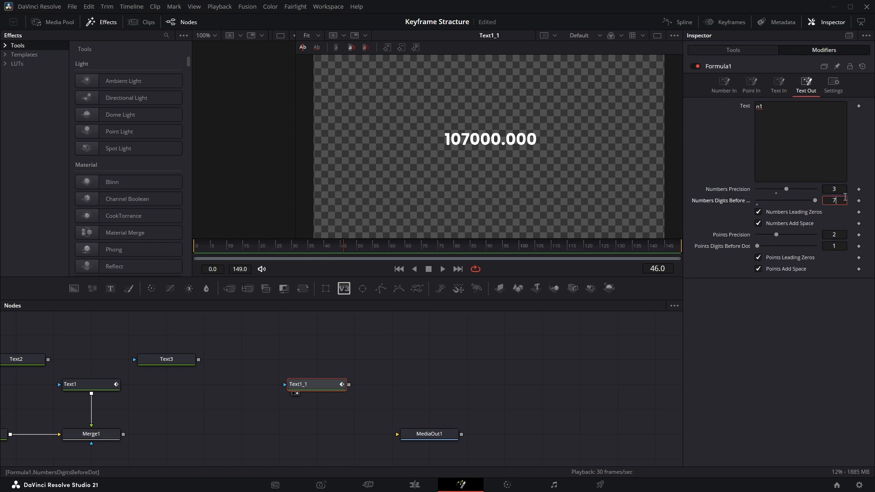
{"action": "key", "text": "Tab"}
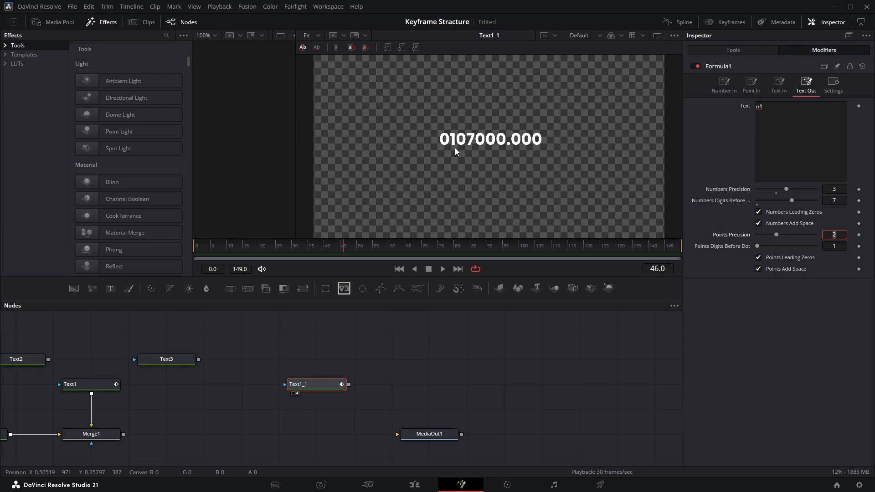
{"action": "left_click_drag", "start_coordinate": [436, 127], "coordinate": [450, 151]}
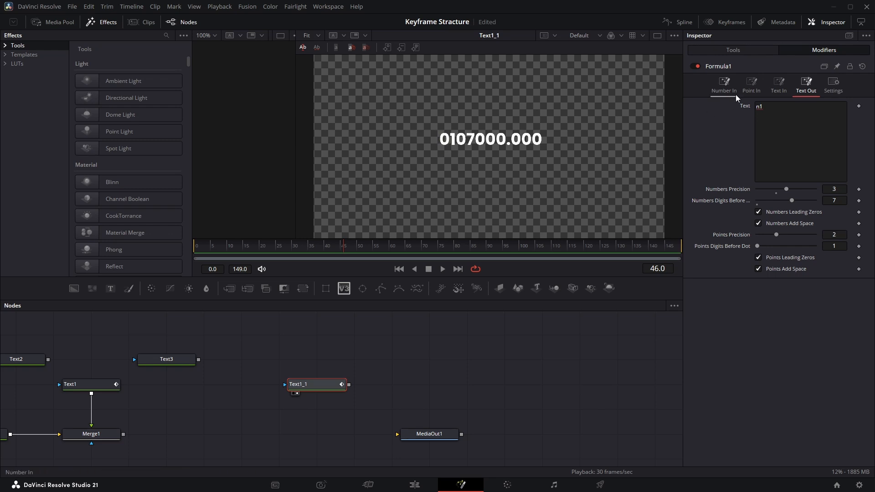
Set the digits before the dot to 1 and Numbers Precision to 0 in the Formula's text output.
{"action": "left_click", "coordinate": [723, 82]}
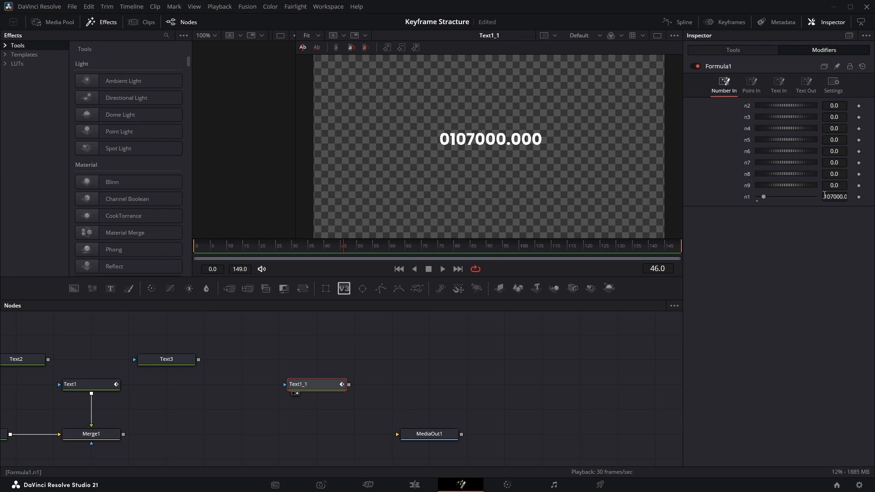
{"action": "left_click", "coordinate": [806, 86]}
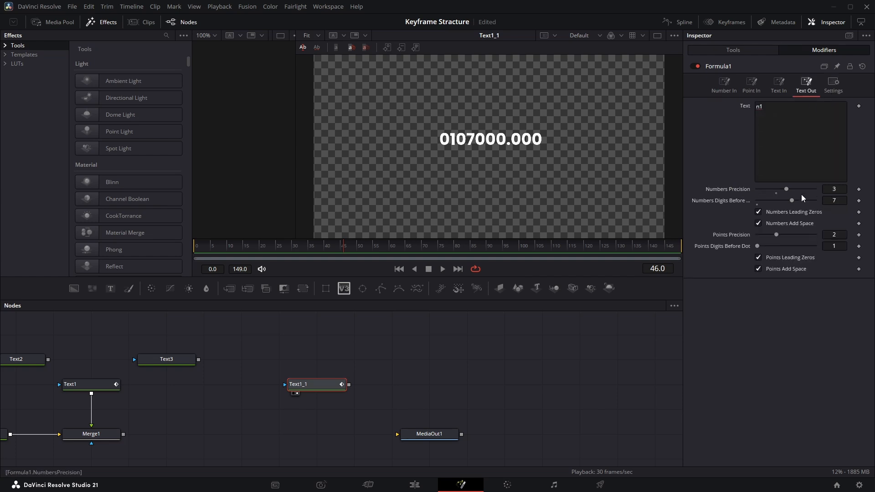
{"action": "left_click_drag", "start_coordinate": [790, 201], "coordinate": [734, 201]}
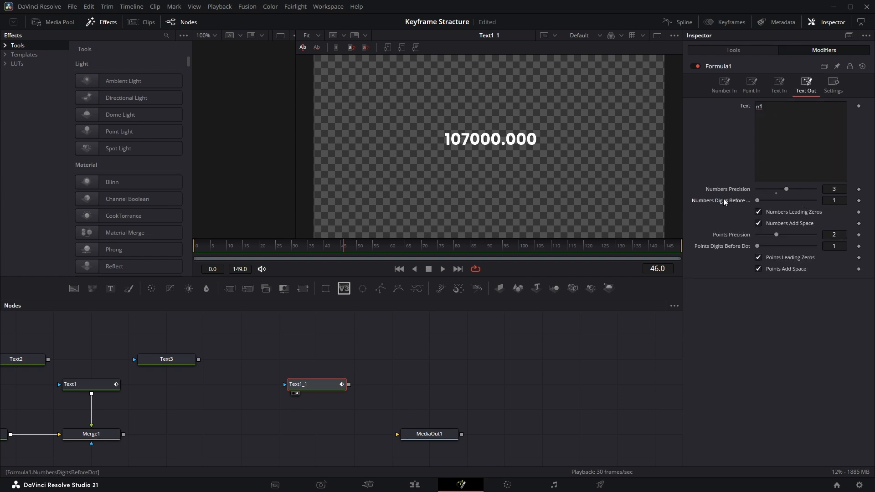
{"action": "left_click_drag", "start_coordinate": [786, 190], "coordinate": [735, 190]}
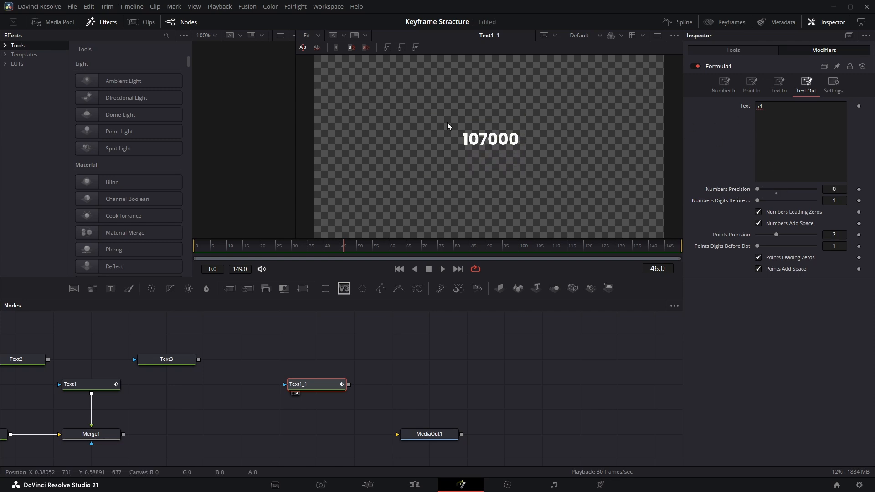
{"action": "left_click_drag", "start_coordinate": [447, 123], "coordinate": [463, 156]}
Enter $ as the t1 text input of the Formula modifier.
{"action": "left_click", "coordinate": [91, 434]}
{"action": "left_click", "coordinate": [386, 152]}
{"action": "left_click", "coordinate": [778, 86]}
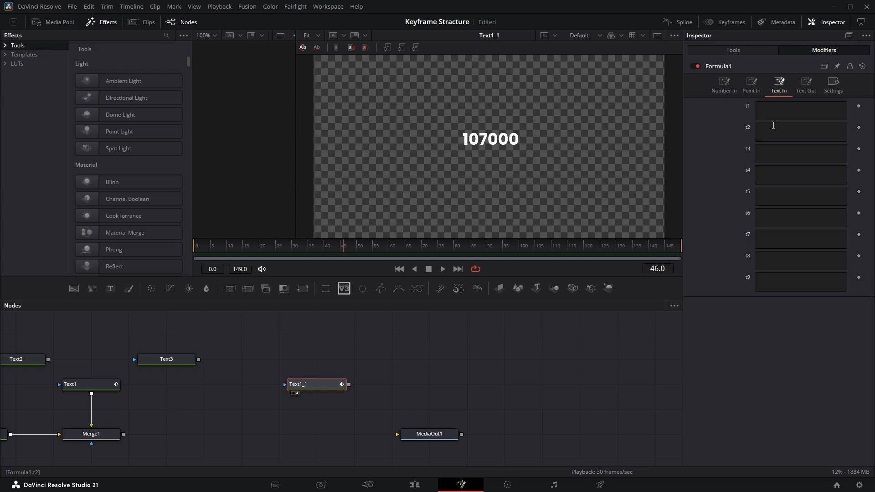
{"action": "left_click", "coordinate": [776, 116]}
{"action": "type", "text": "$"}
Edit the Formula modifier's t1 text input control and rename it dd.
{"action": "left_click", "coordinate": [804, 84]}
{"action": "left_click", "coordinate": [778, 83]}
{"action": "right_click", "coordinate": [748, 107]}
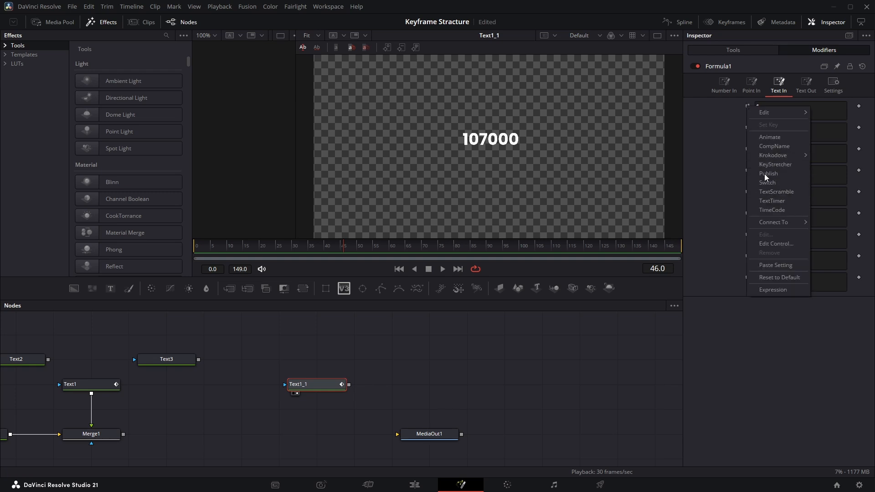
{"action": "left_click", "coordinate": [766, 244]}
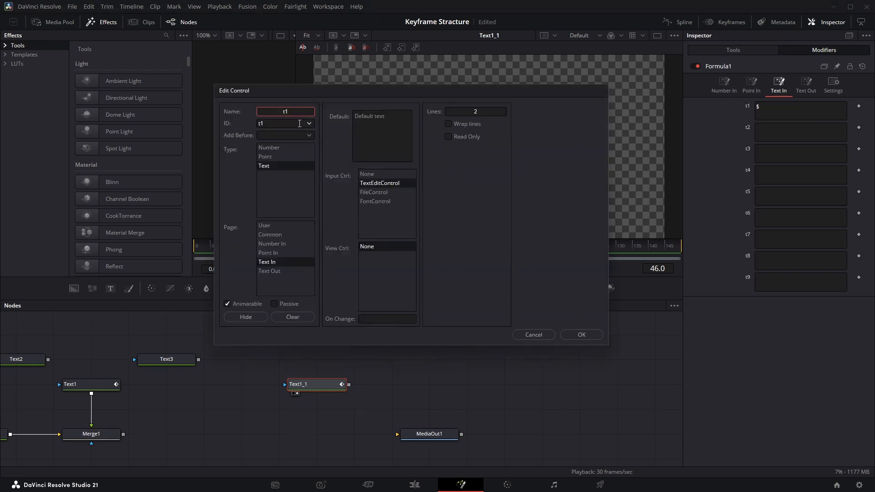
{"action": "type", "text": "dd"}
{"action": "left_click", "coordinate": [593, 336]}
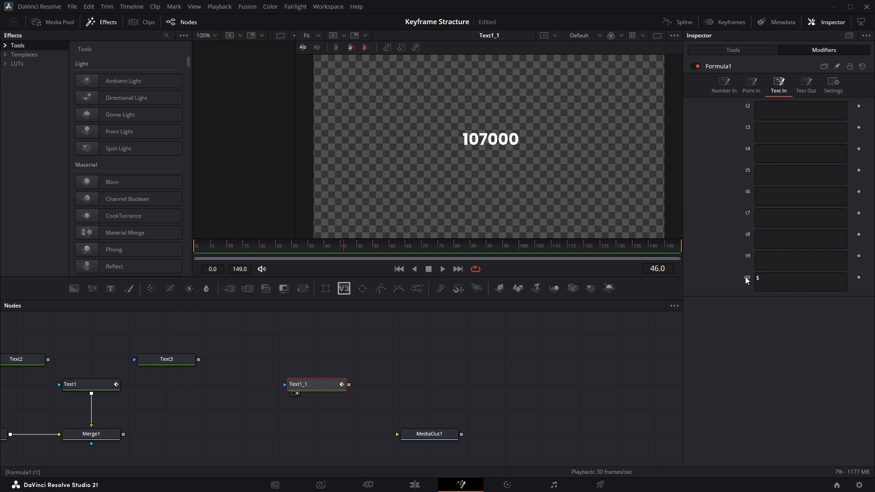
Insert t1 before n1 in the Formula's text output expression so that it reads t1n1.
{"action": "left_click", "coordinate": [806, 86]}
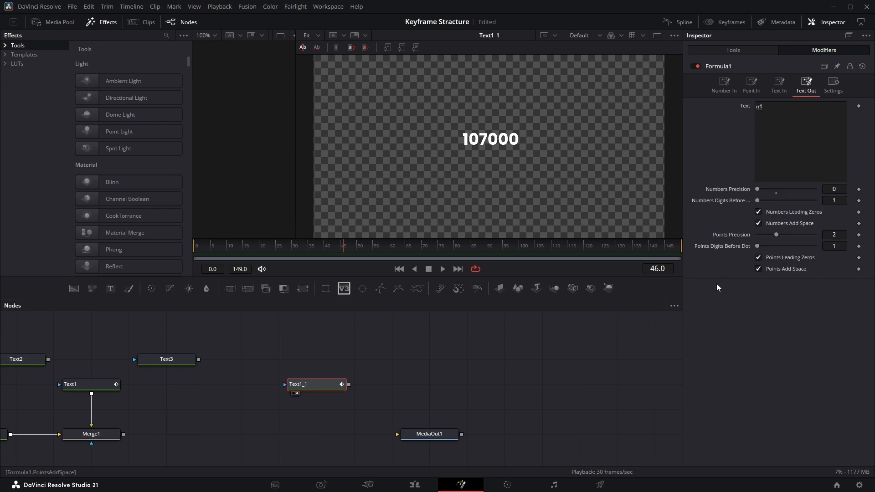
{"action": "left_click", "coordinate": [757, 116]}
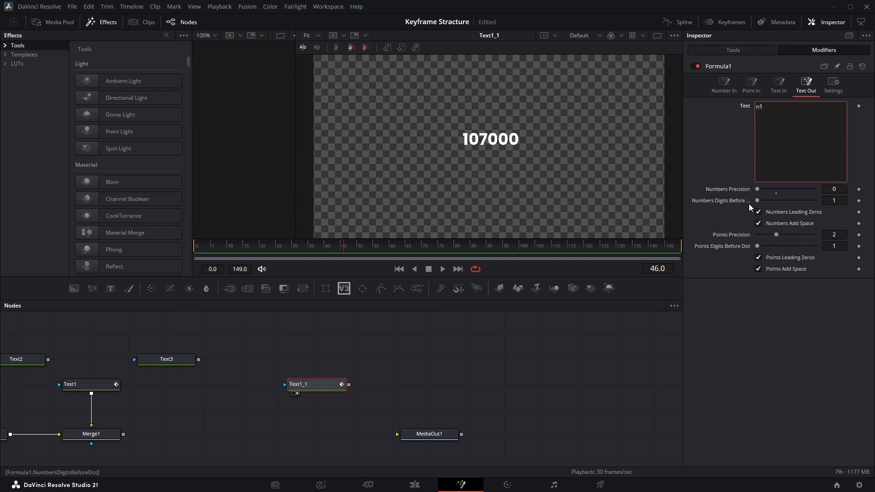
{"action": "type", "text": "t1"}
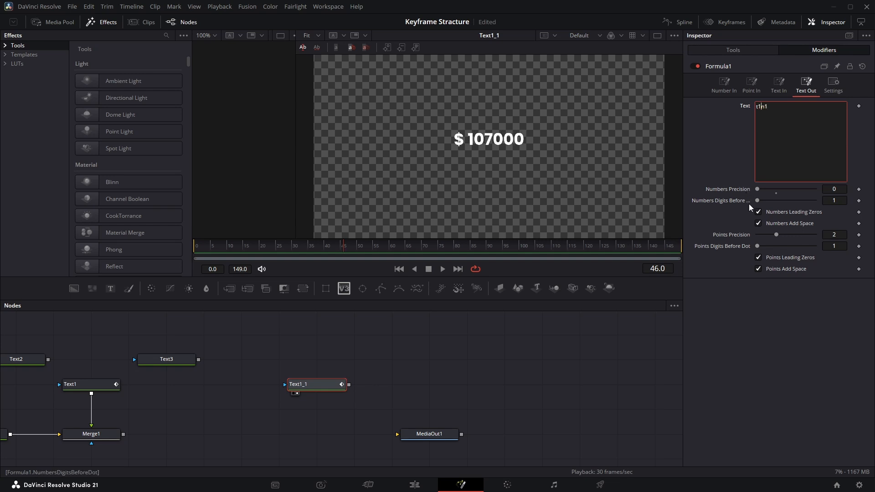
{"action": "left_click", "coordinate": [531, 392]}
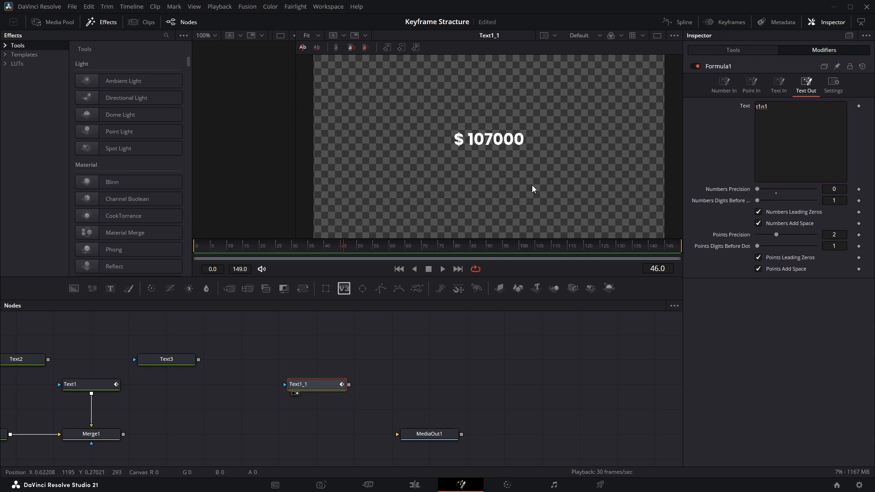
Turn off Numbers Add Space and Numbers Leading Zeros in the text output, and raise the n1 number input to 613000.
{"action": "left_click", "coordinate": [759, 222]}
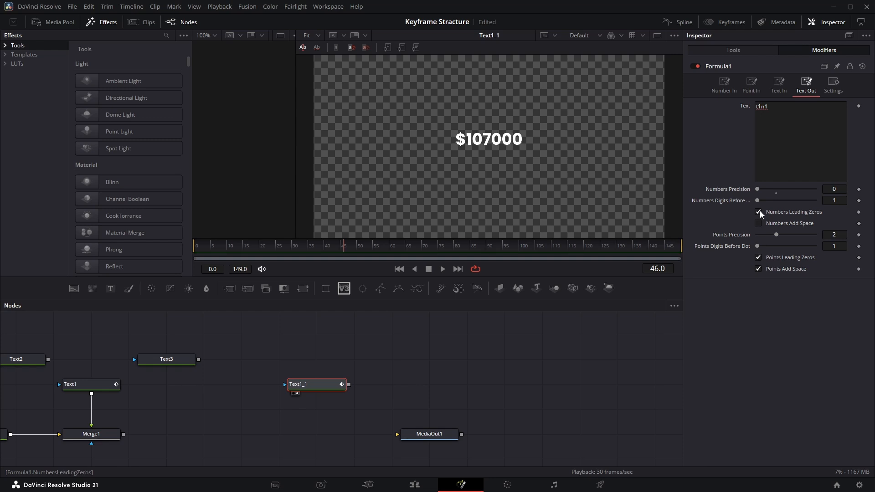
{"action": "left_click", "coordinate": [758, 211]}
{"action": "left_click", "coordinate": [724, 87]}
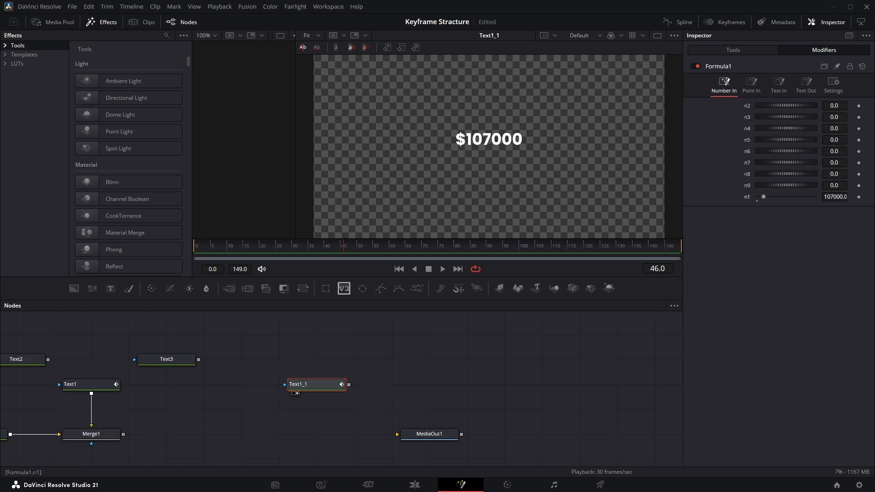
{"action": "left_click_drag", "start_coordinate": [763, 197], "coordinate": [825, 200]}
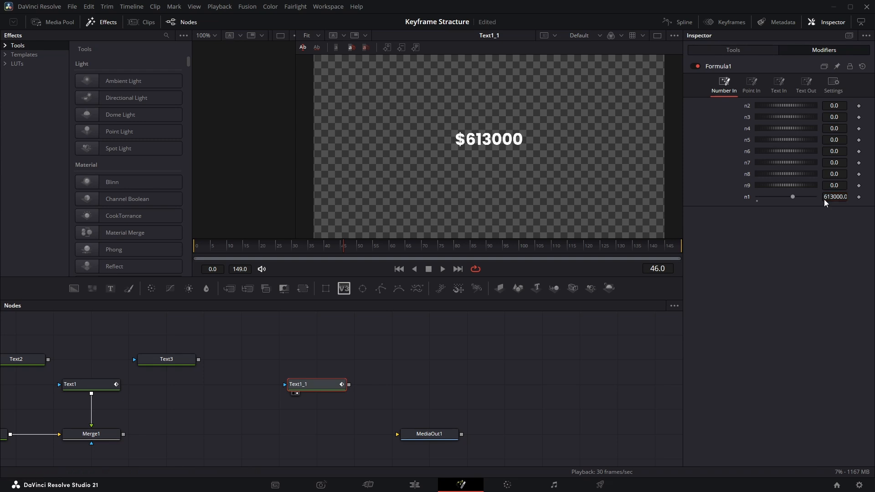
Switch to Visual Studio Code, select the entire Currency Number Formatter.lua script, and return to DaVinci Resolve.
{"action": "key", "text": "super"}
{"action": "left_click", "coordinate": [529, 482]}
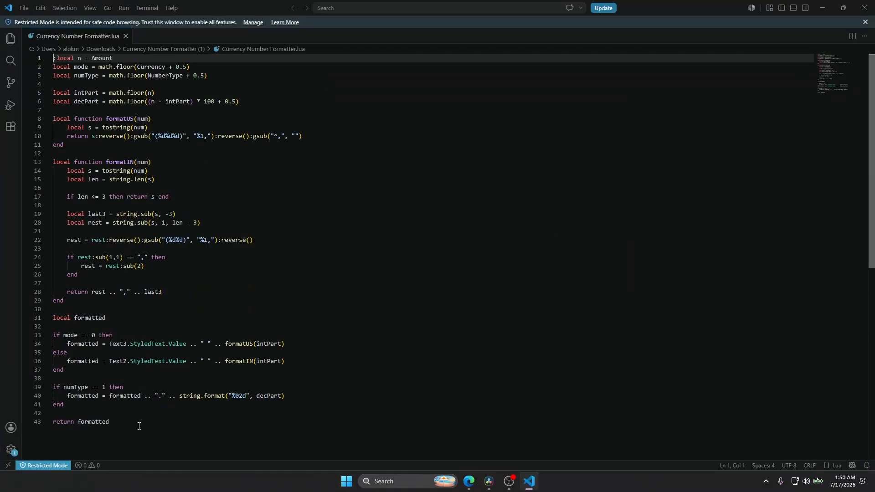
{"action": "left_click_drag", "start_coordinate": [139, 426], "coordinate": [53, 58]}
{"action": "key", "text": "alt+Tab"}
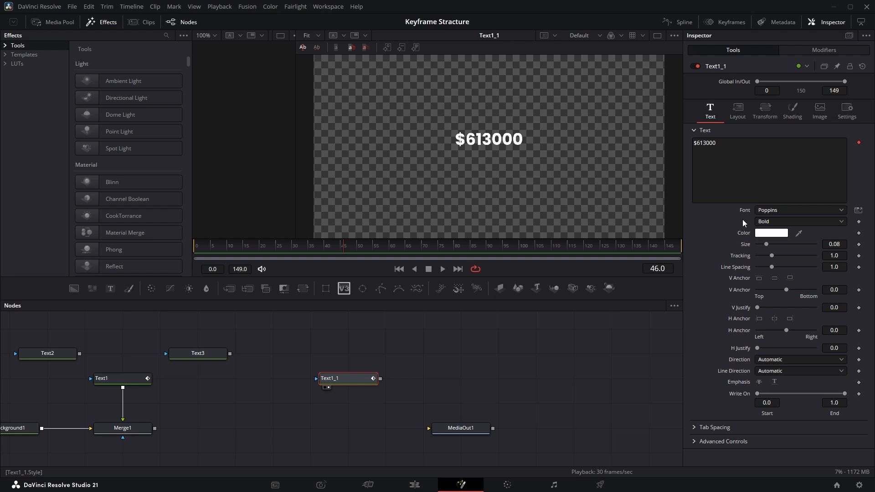
Change the Text1_1 node's text color to red.
{"action": "left_click", "coordinate": [768, 234]}
{"action": "left_click_drag", "start_coordinate": [481, 152], "coordinate": [309, 188]}
{"action": "left_click_drag", "start_coordinate": [273, 225], "coordinate": [373, 188]}
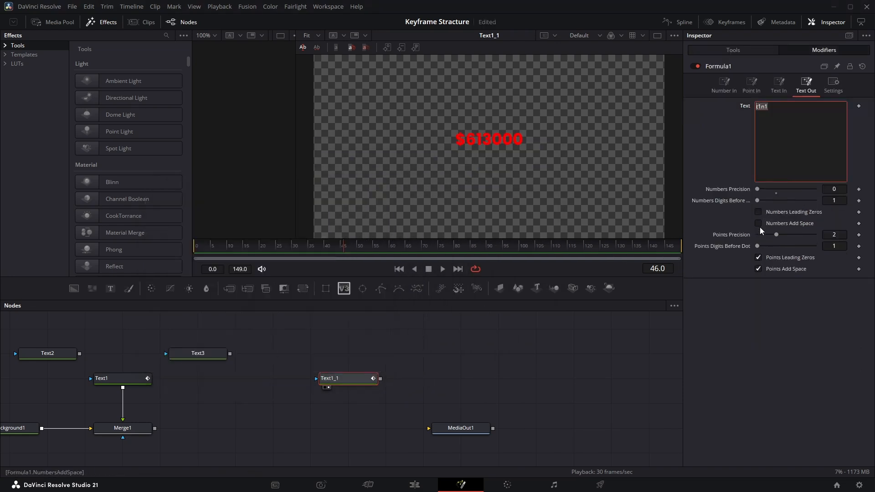